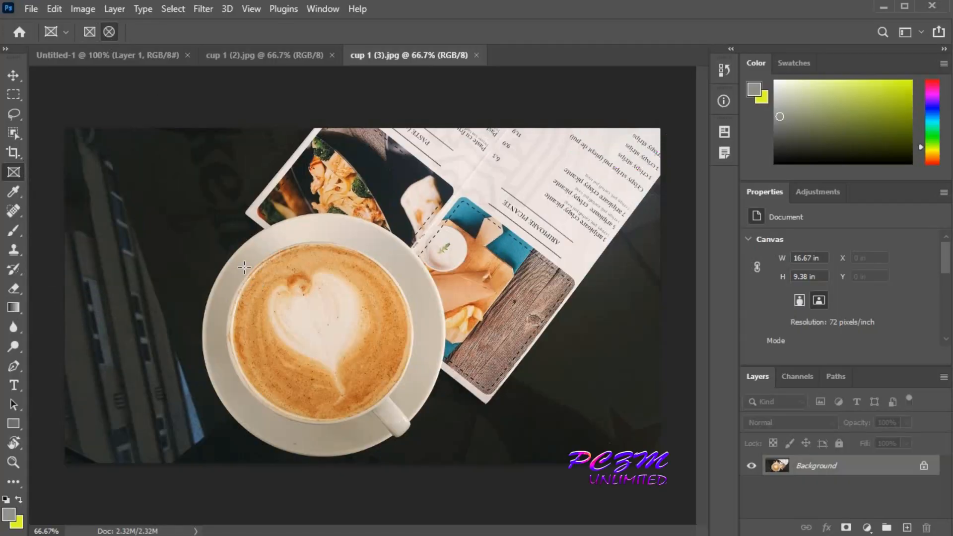
pyautogui.scroll(1, 257, 363)
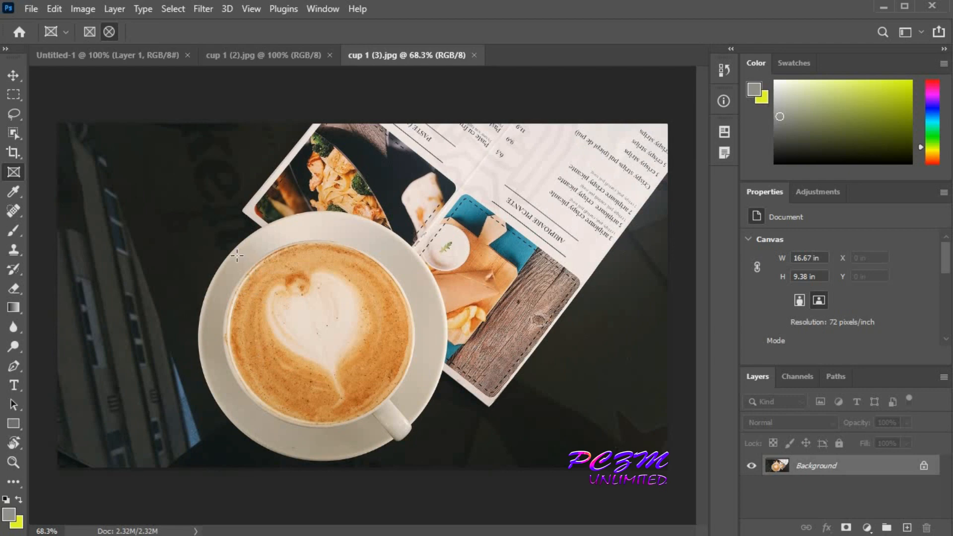
# Draw a rectangular Frame 1 over the heart-pattern latte in the cup
pyautogui.moveTo(234, 251)
pyautogui.mouseDown()
pyautogui.moveTo(373, 371)
pyautogui.moveTo(409, 422)
pyautogui.mouseUp()
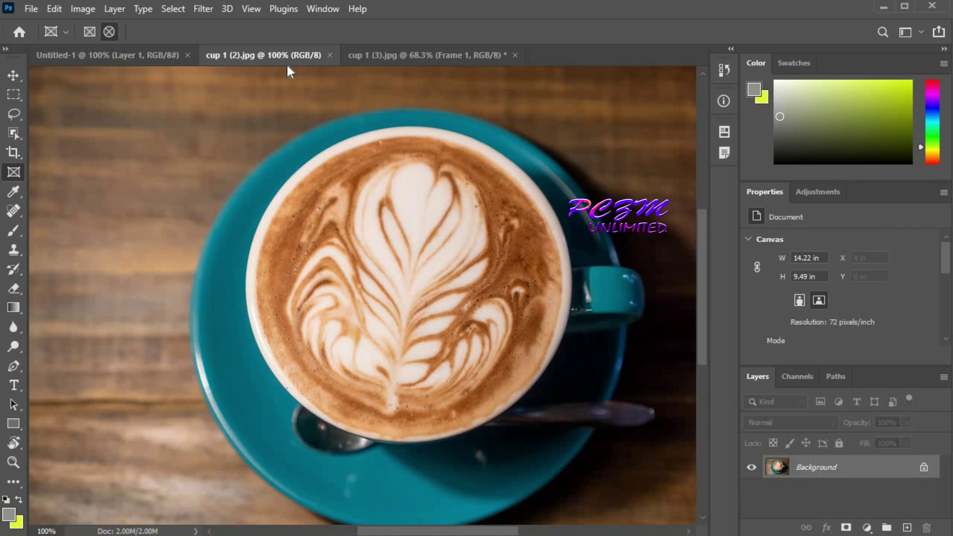
# Float the cup 1 (2) leaf latte photo in its own window beside the menu document
pyautogui.moveTo(247, 54); pyautogui.dragTo(479, 228)
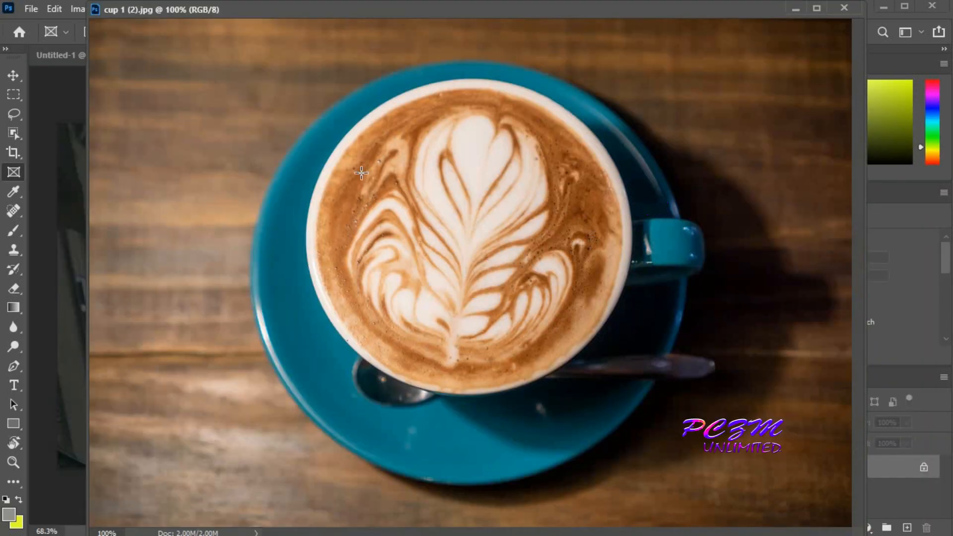
pyautogui.moveTo(289, 14); pyautogui.dragTo(561, 128)
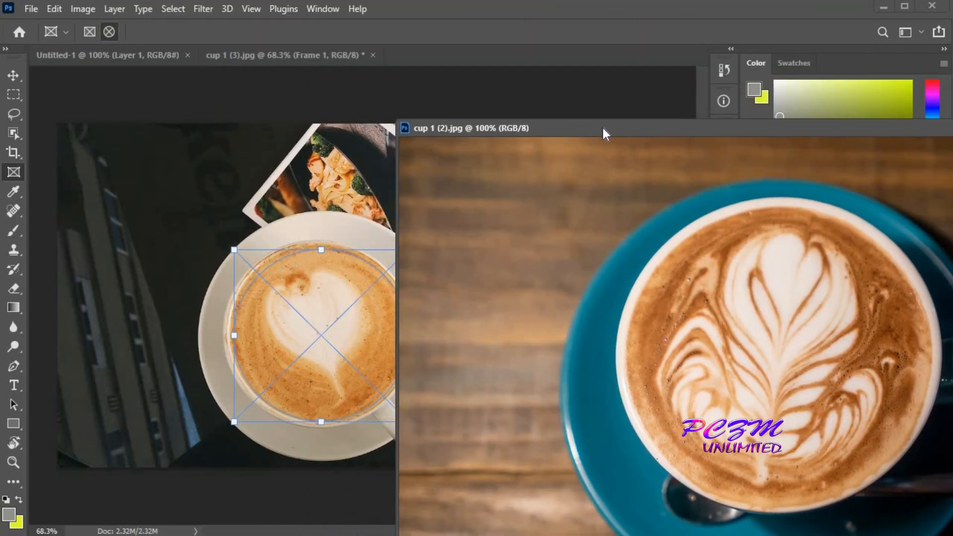
pyautogui.click(13, 76)
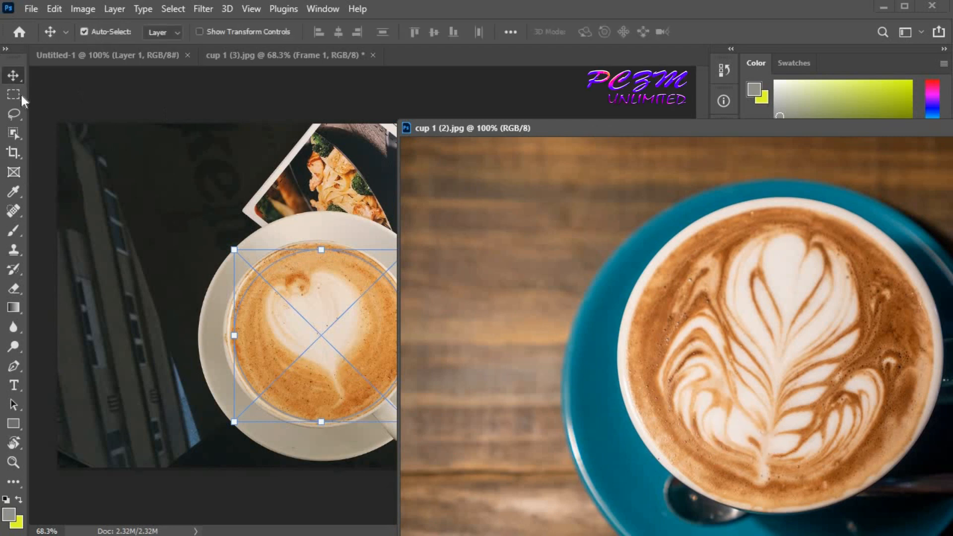
# Move the leaf latte photo into the frame so its leaf art fills the cup
pyautogui.moveTo(738, 360)
pyautogui.mouseDown()
pyautogui.moveTo(466, 350)
pyautogui.moveTo(312, 329)
pyautogui.moveTo(305, 343)
pyautogui.mouseUp()
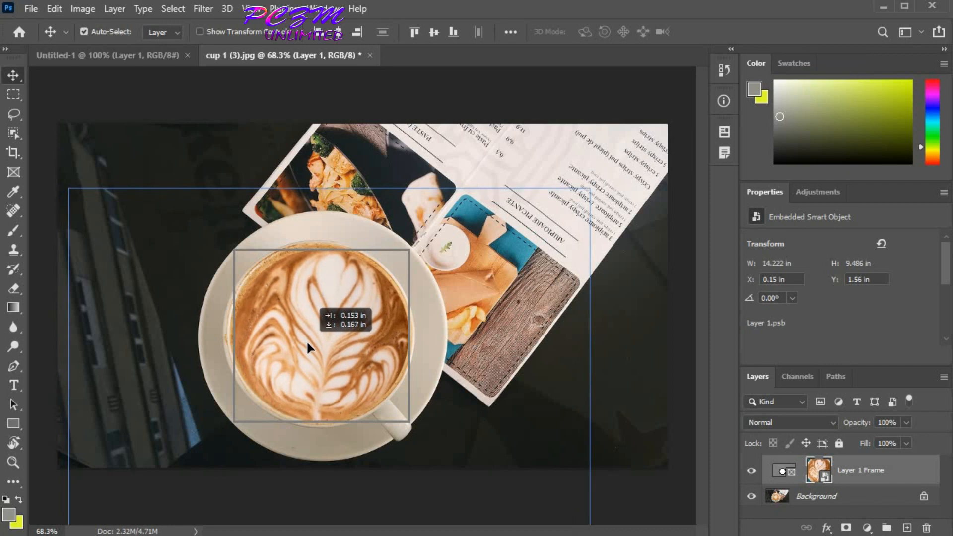
pyautogui.moveTo(305, 344); pyautogui.dragTo(304, 342)
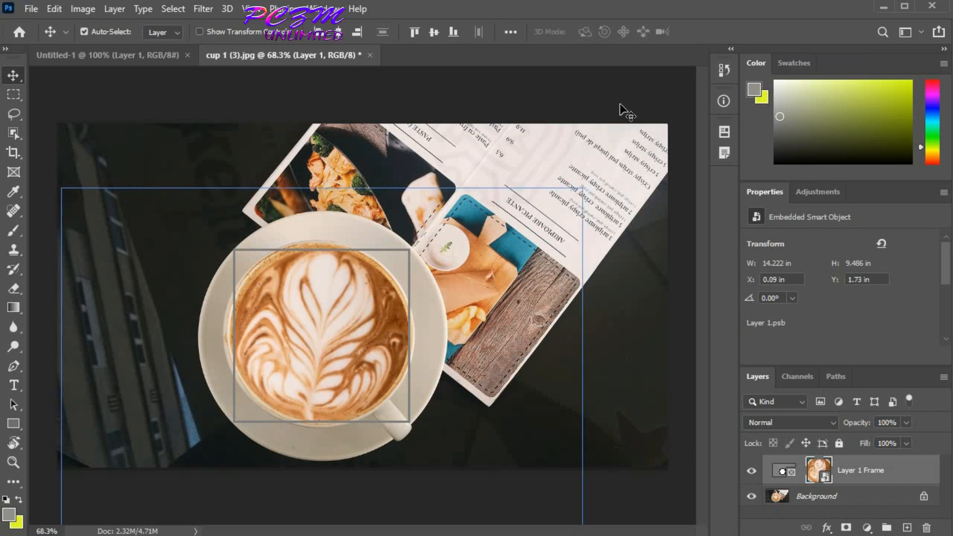
pyautogui.click(557, 78)
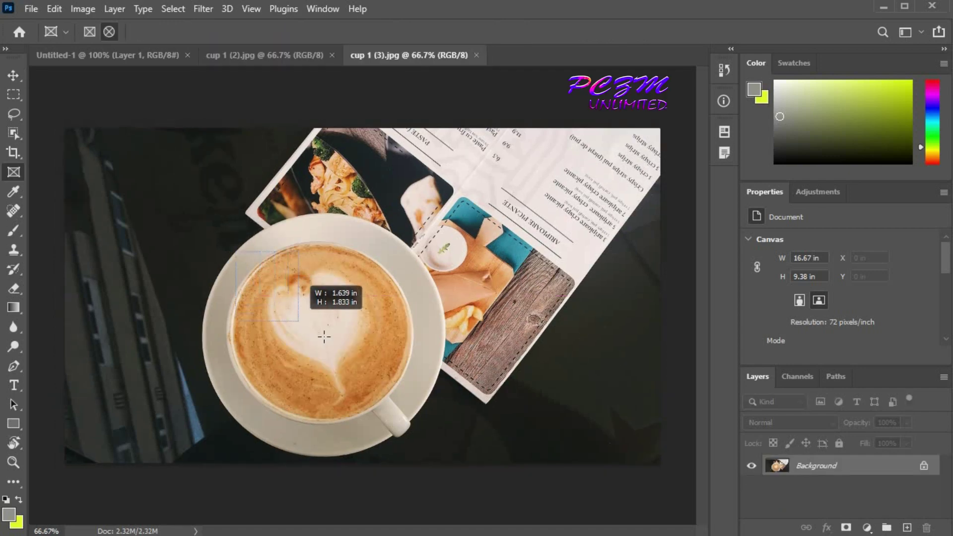
# Redraw the frame over the heart latte and float the leaf latte photo window aside
pyautogui.moveTo(237, 252); pyautogui.dragTo(405, 415)
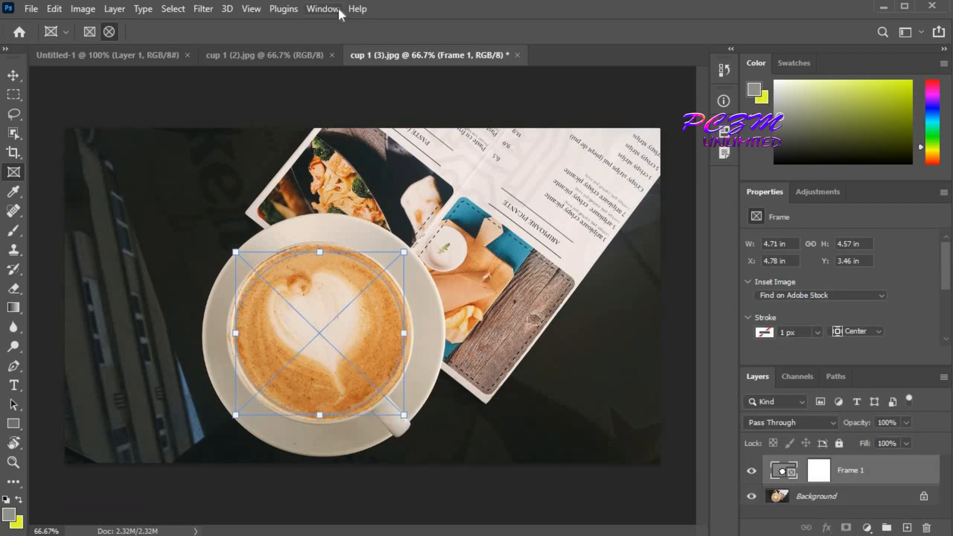
pyautogui.moveTo(261, 53); pyautogui.dragTo(573, 145)
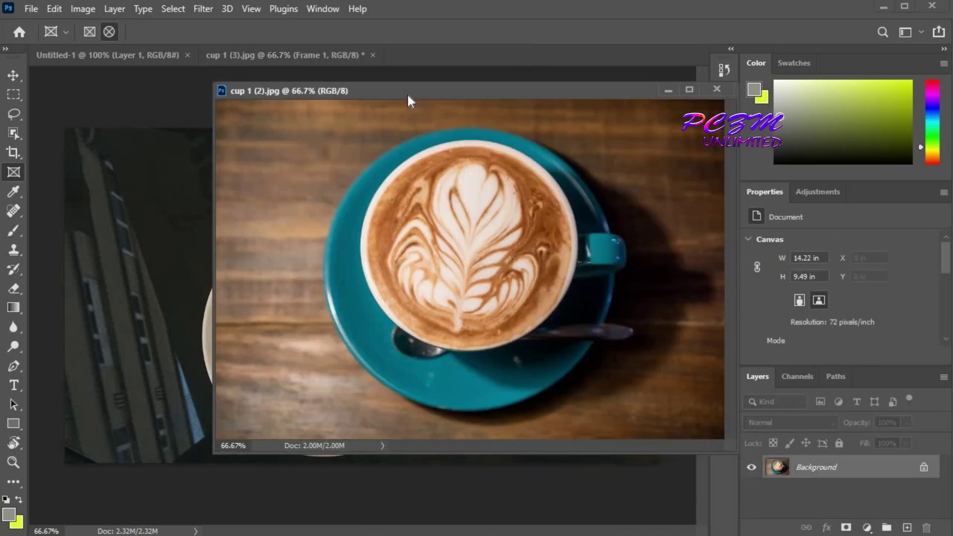
pyautogui.moveTo(408, 90); pyautogui.dragTo(649, 131)
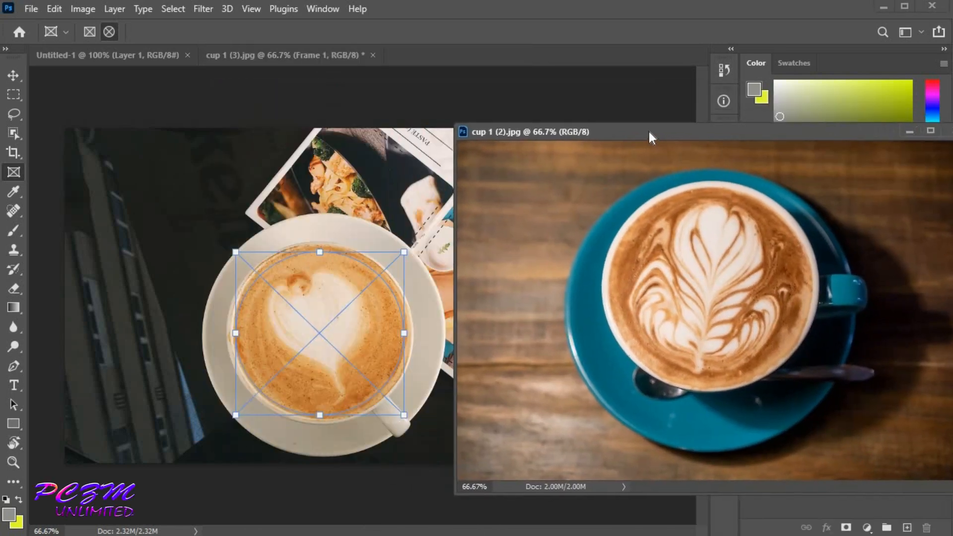
# Move the leaf latte photo onto the menu document as a new layer over the cup
pyautogui.click(12, 73)
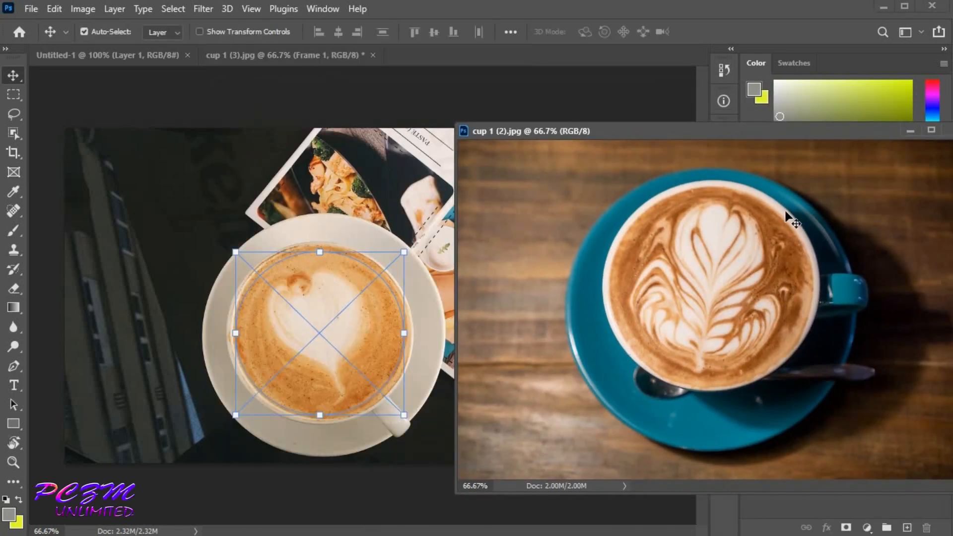
pyautogui.moveTo(640, 298)
pyautogui.mouseDown()
pyautogui.moveTo(659, 310)
pyautogui.moveTo(372, 339)
pyautogui.moveTo(349, 332)
pyautogui.mouseUp()
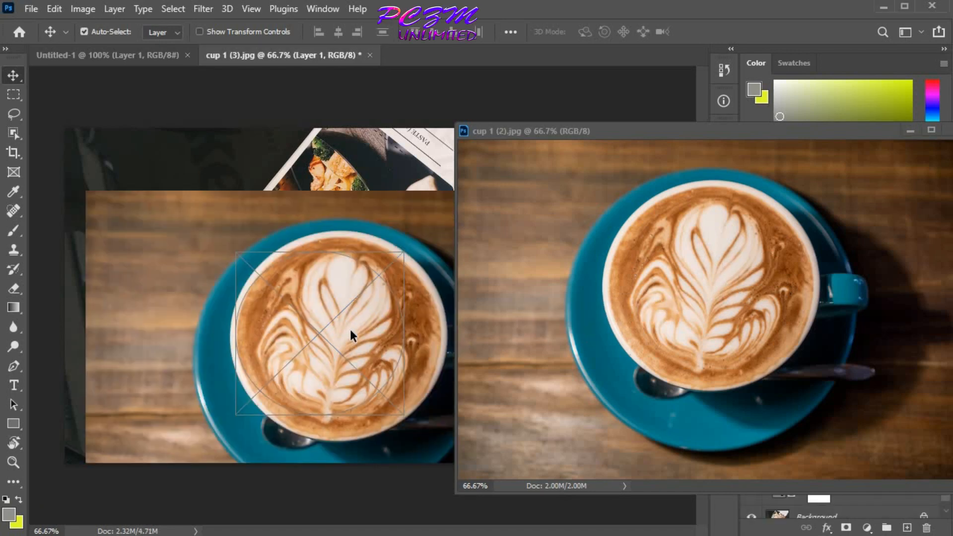
pyautogui.moveTo(430, 312); pyautogui.dragTo(403, 309)
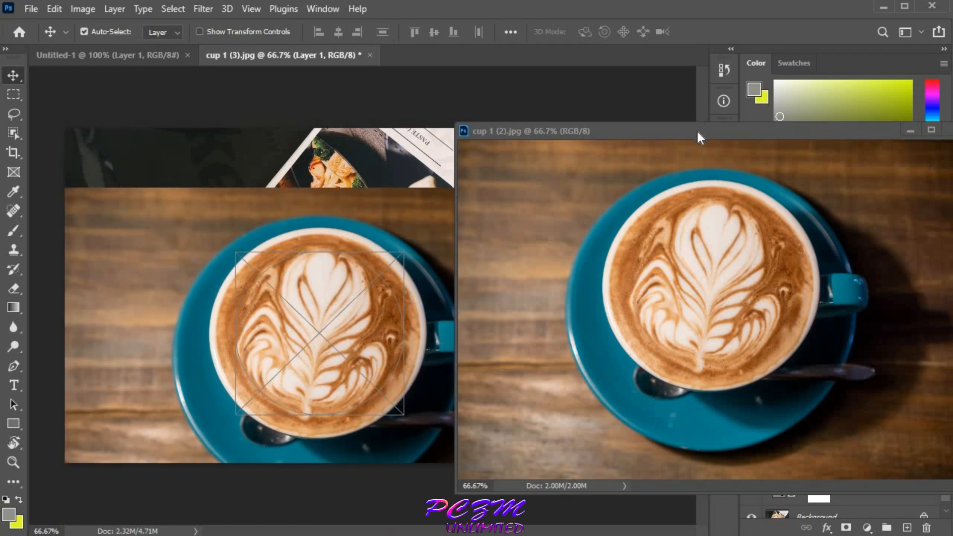
# Free-transform the leaf latte layer down to about 88.6% from its corners
pyautogui.click(909, 132)
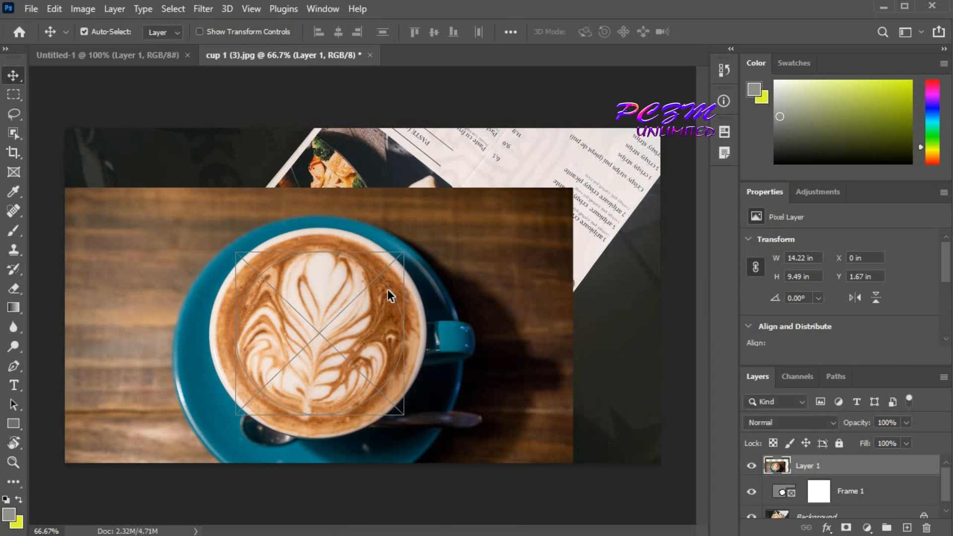
pyautogui.hotkey('ctrl', 't')
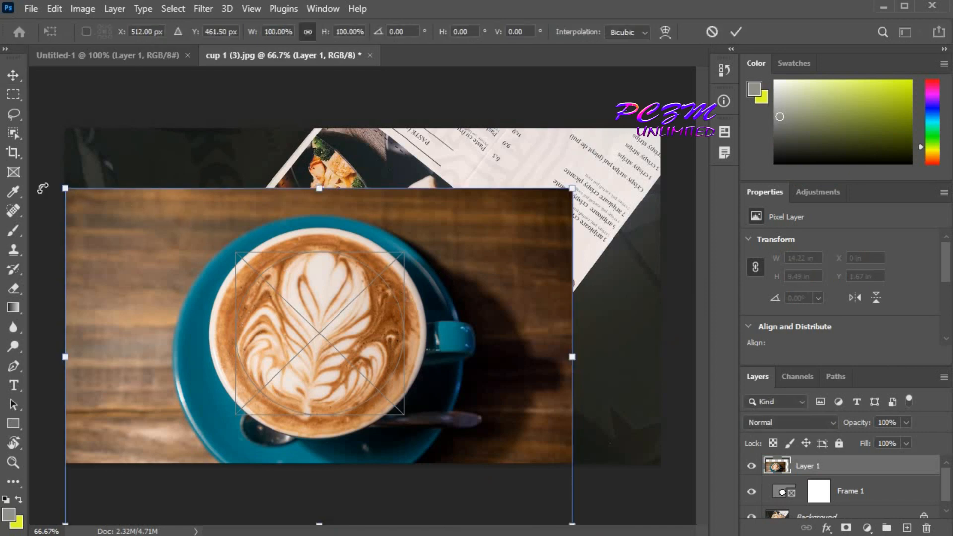
pyautogui.moveTo(64, 189); pyautogui.dragTo(81, 194)
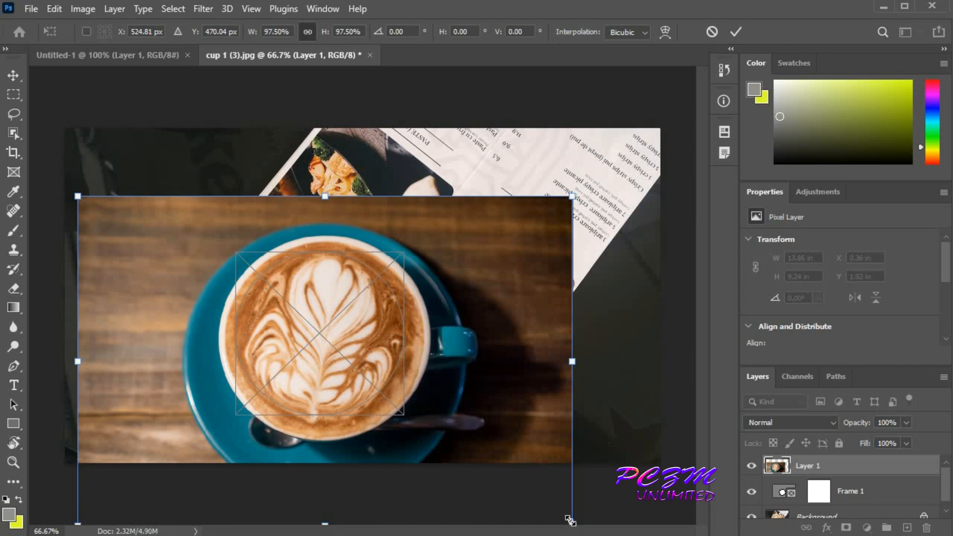
pyautogui.moveTo(569, 519); pyautogui.dragTo(547, 505)
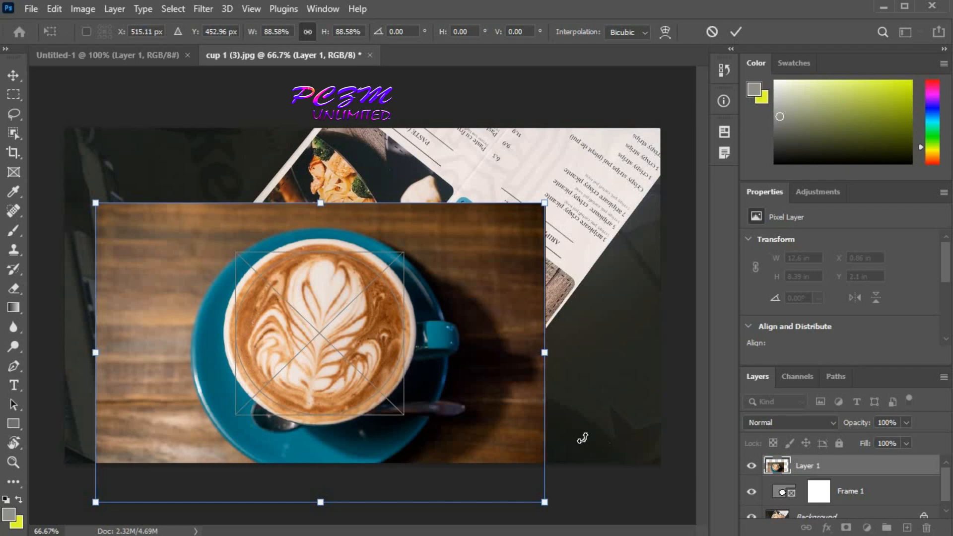
pyautogui.press('Return')
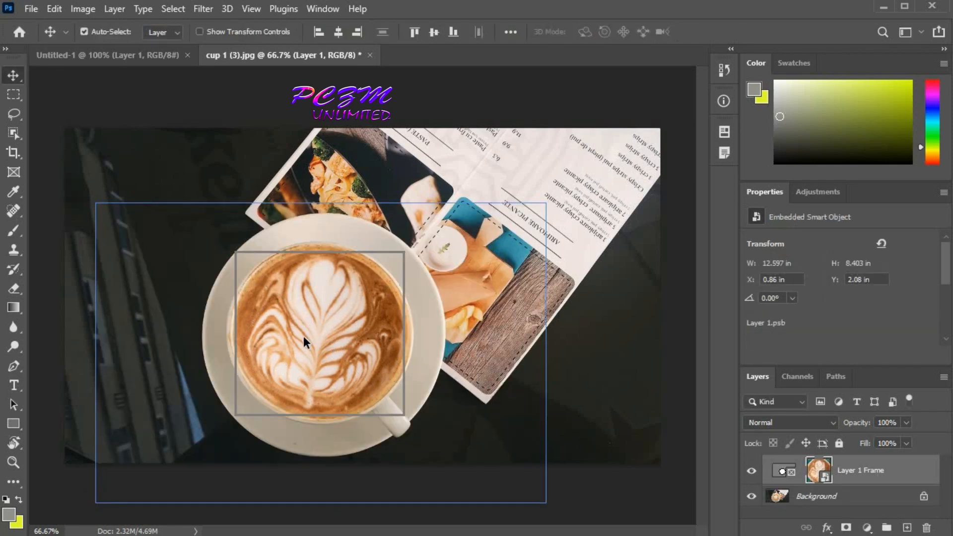
# Nudge the resized latte photo into the frame so its leaf art fills the cup
pyautogui.moveTo(303, 336); pyautogui.dragTo(308, 338)
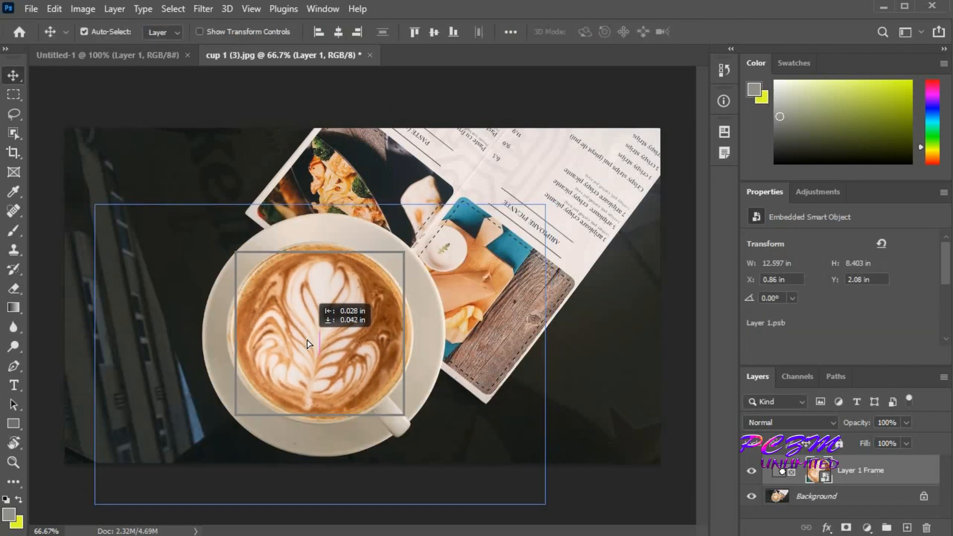
pyautogui.click(588, 487)
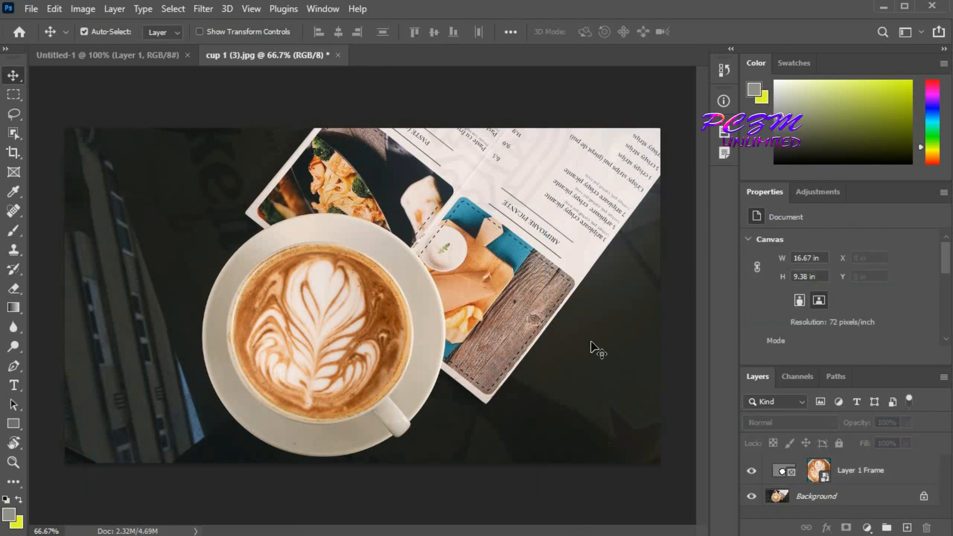